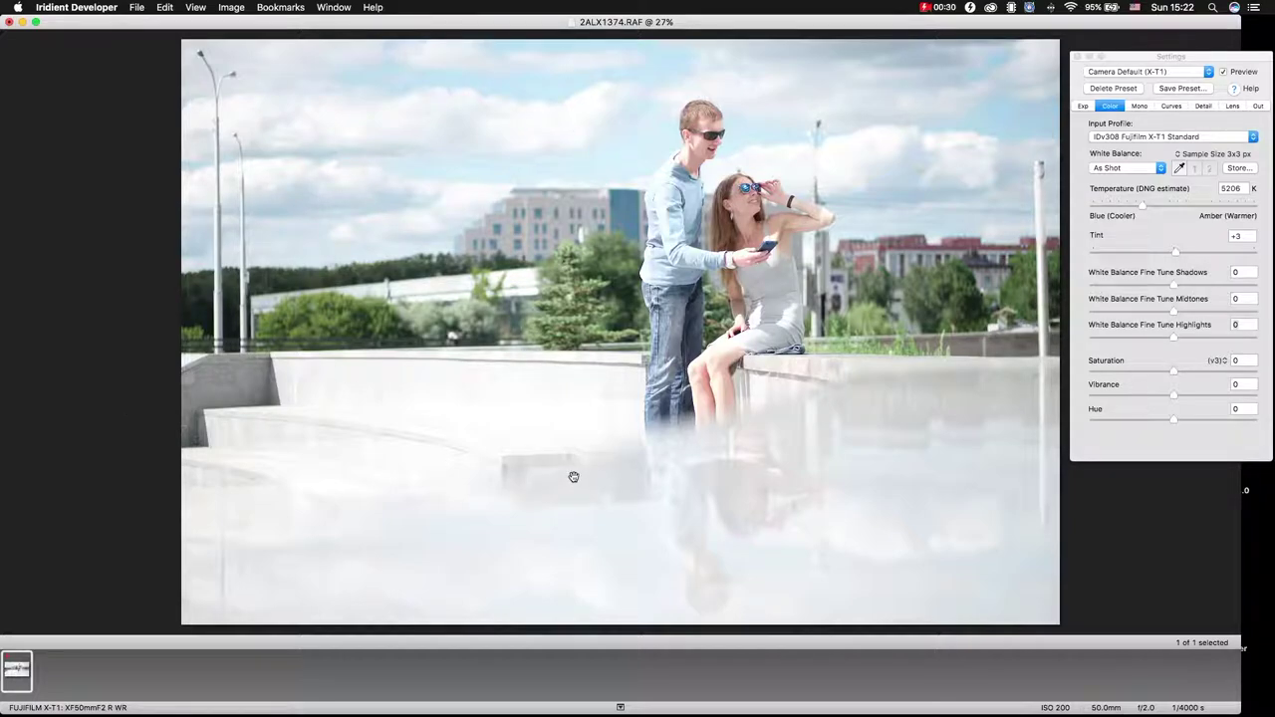
On the Exp tab, max Extreme Highlight Recovery at +100 and lower Highlights brightness to -69
click(1096, 380)
click(1083, 105)
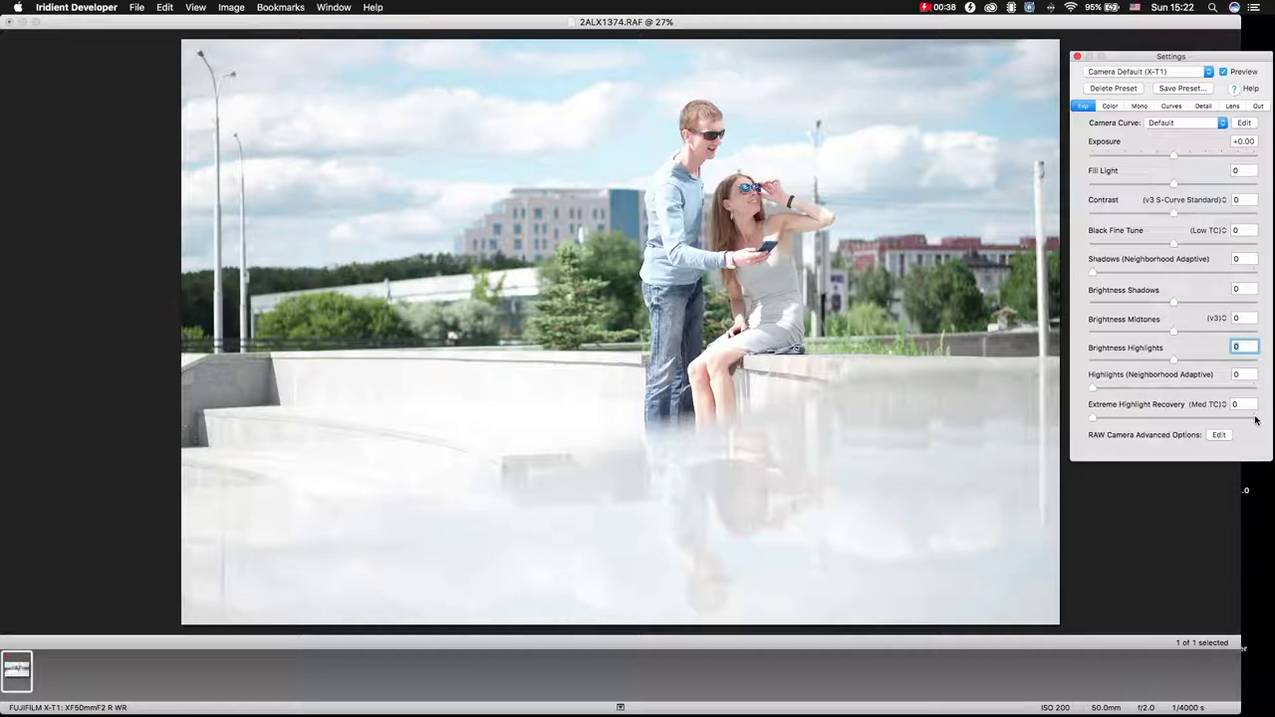
click(1256, 419)
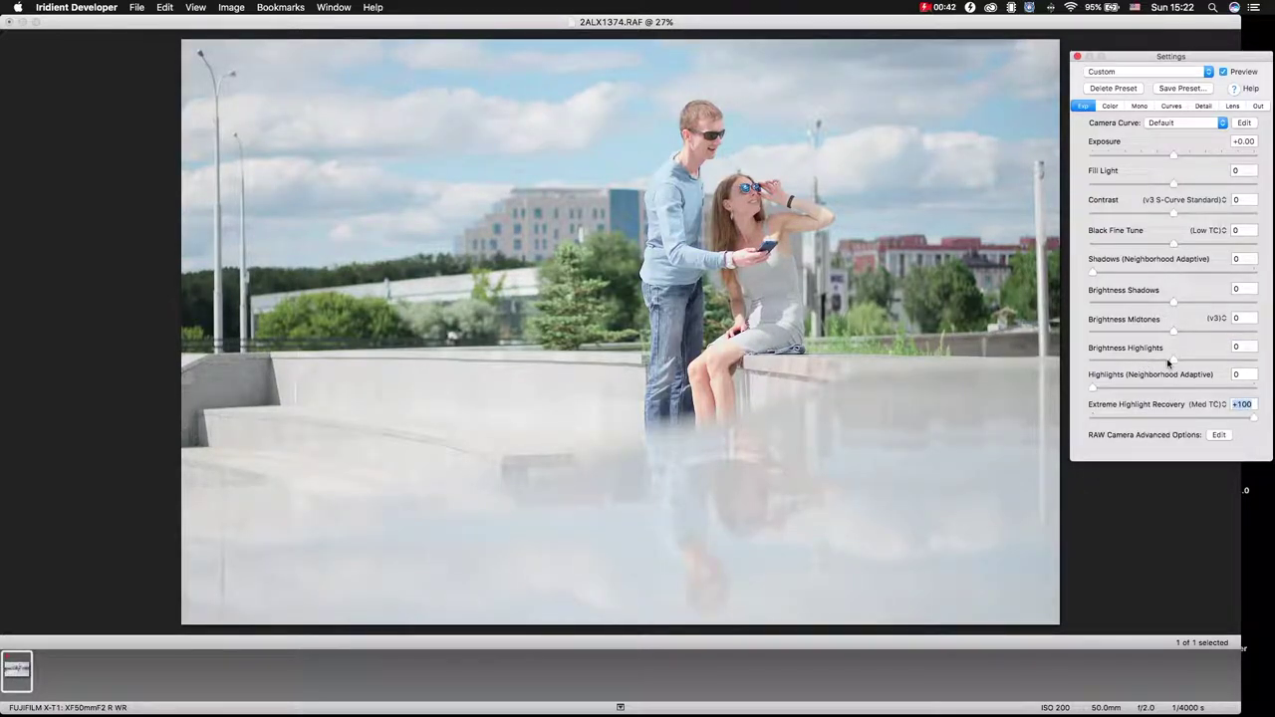
drag(1171, 360, 1124, 362)
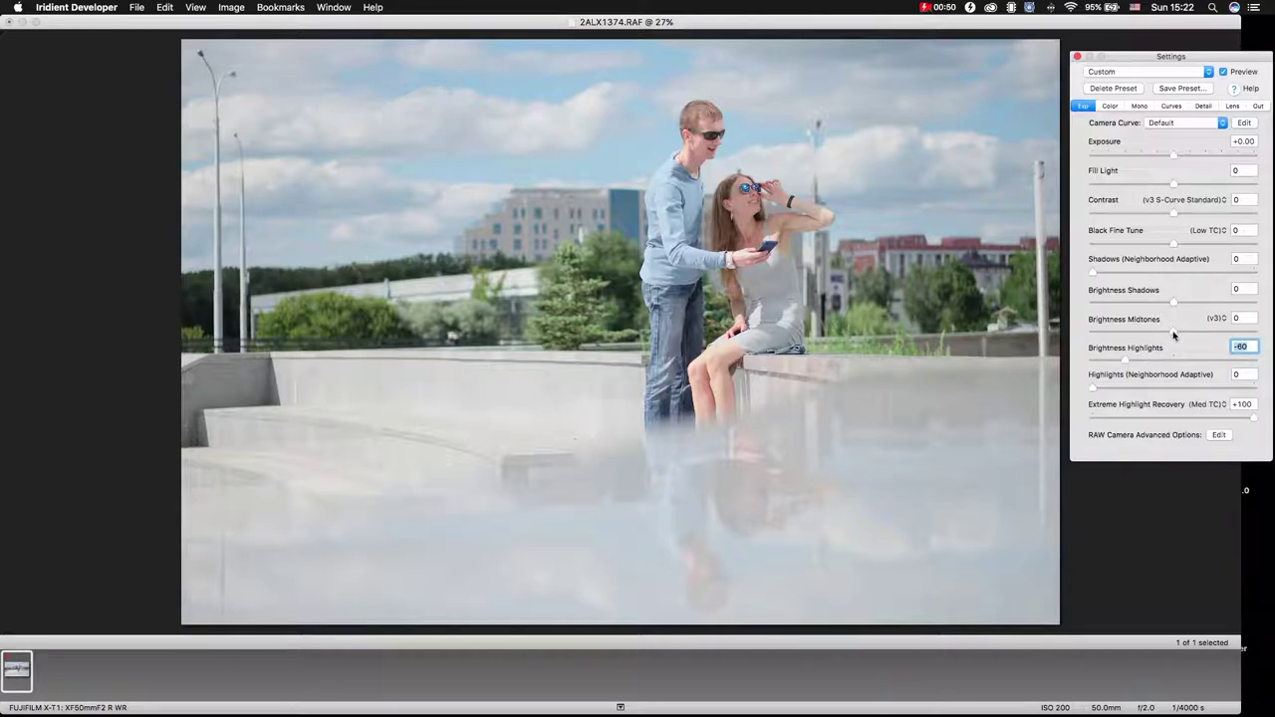
Darken Midtones to -47, raise Contrast to +23 and Neighborhood Highlights to +21
drag(1174, 332, 1141, 334)
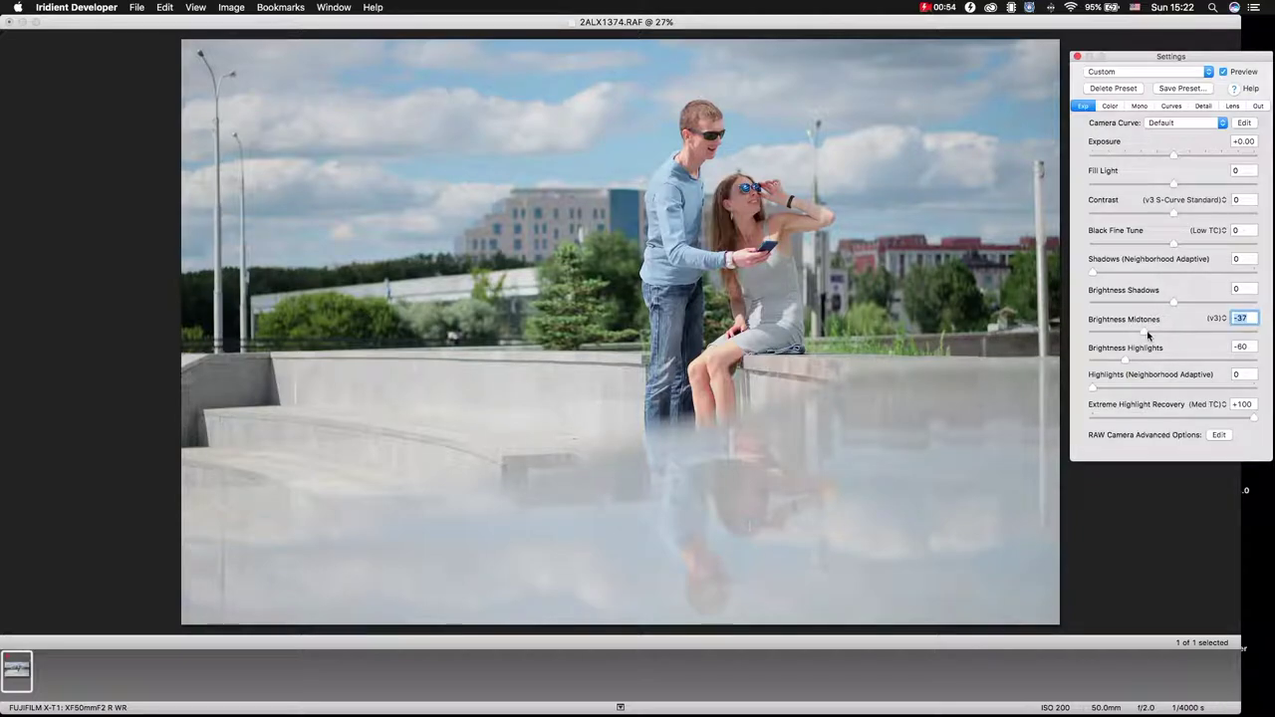
click(1192, 213)
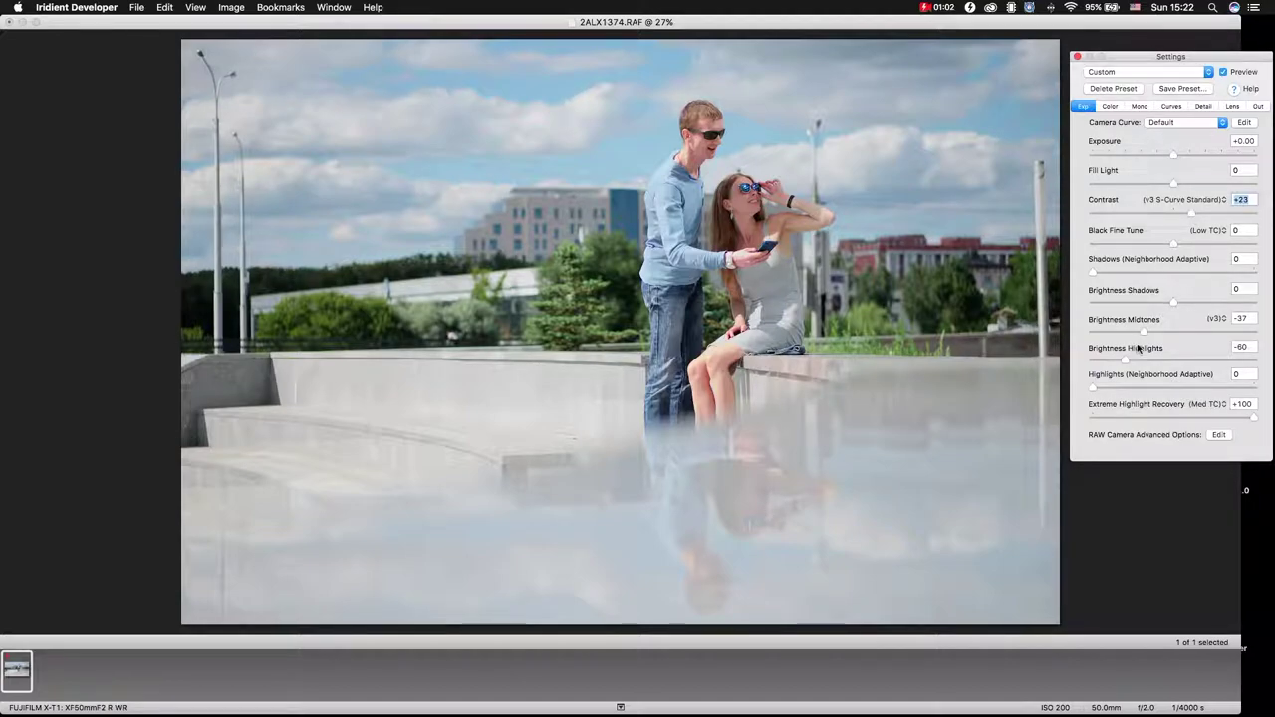
click(1114, 389)
drag(1114, 389, 1124, 386)
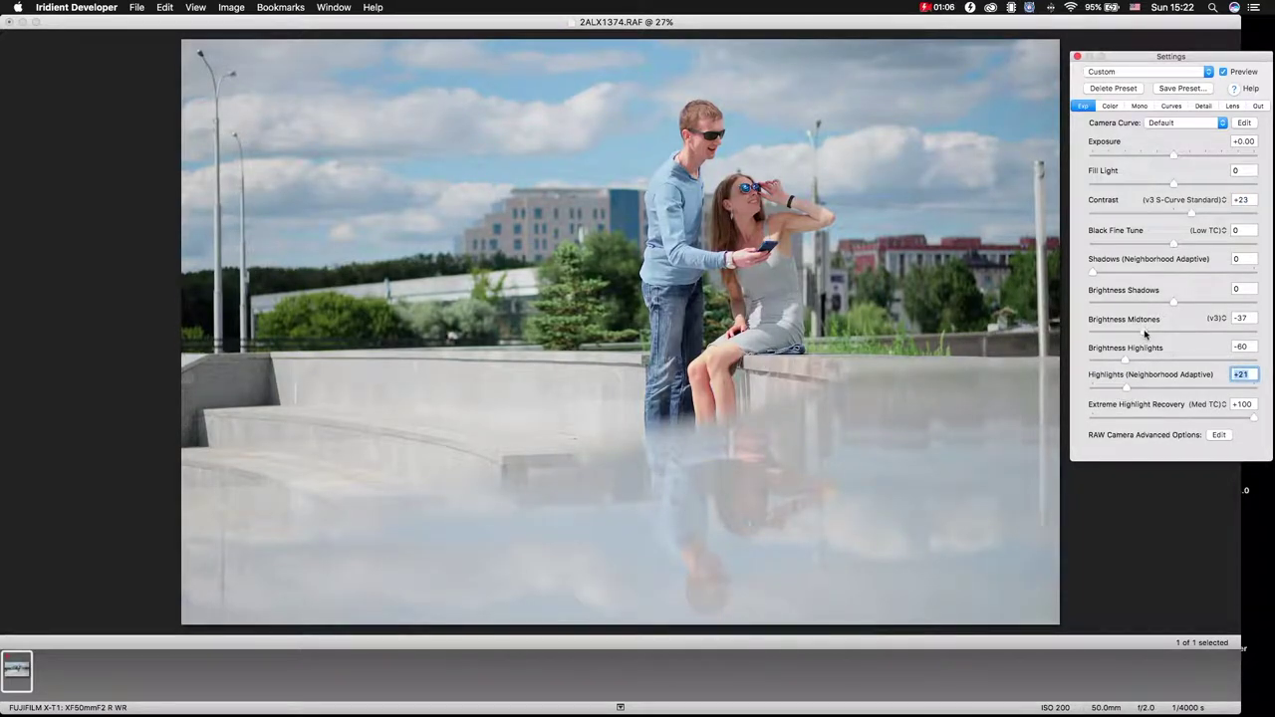
drag(1145, 334, 1120, 361)
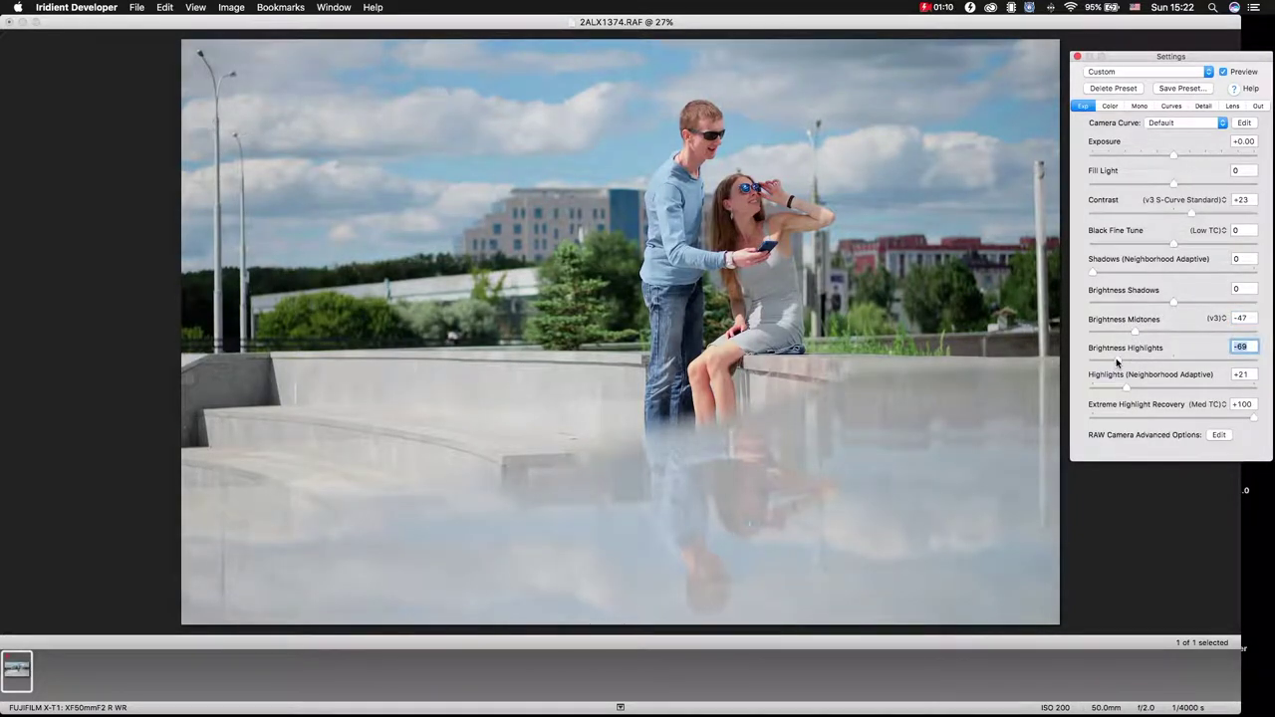
click(1107, 105)
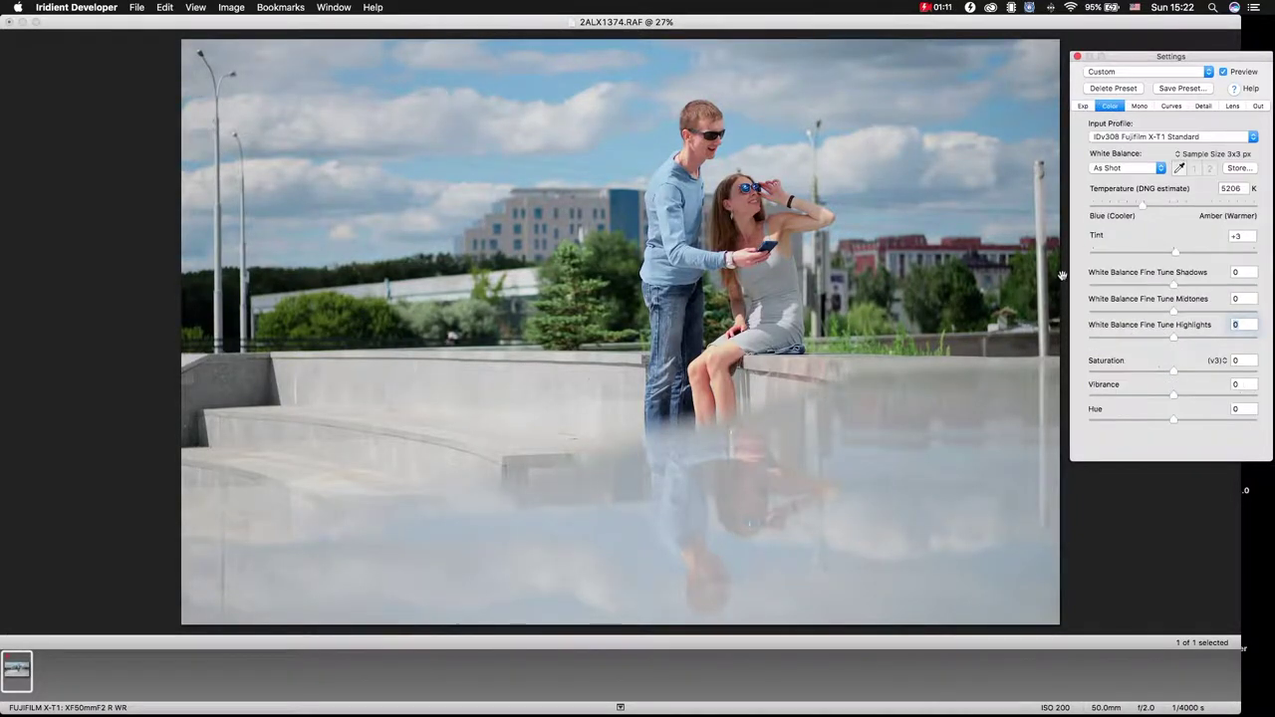
Lower Vibrance to -21 and set Tint back to 0
click(1158, 398)
click(1155, 394)
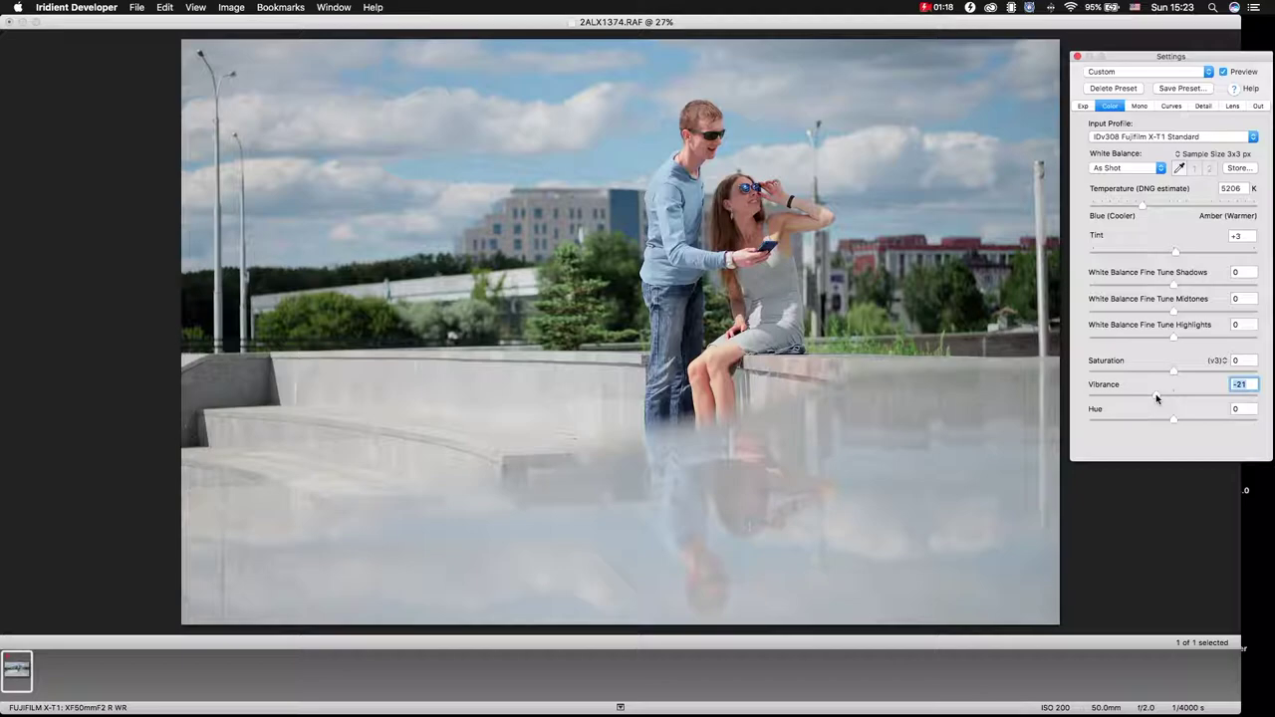
click(1172, 253)
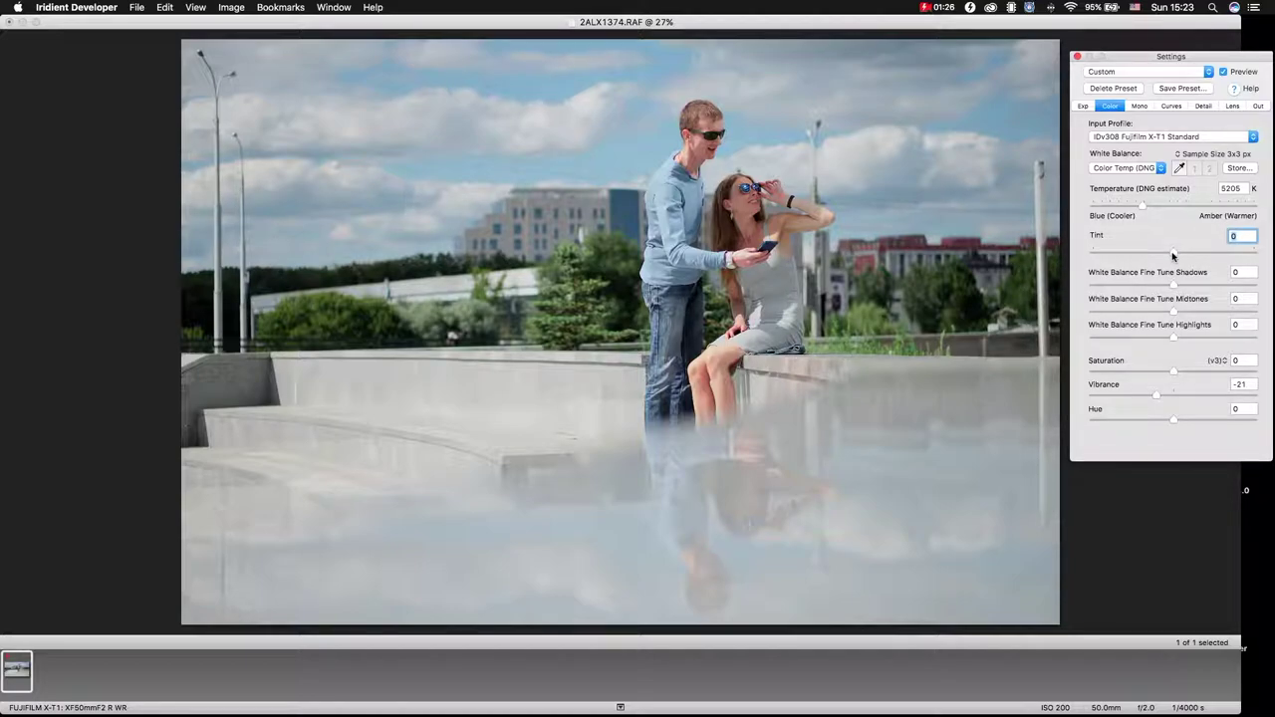
Revert to the Camera Default (X-T1) preset and switch the input profile to Camera RGB Profile
click(1138, 75)
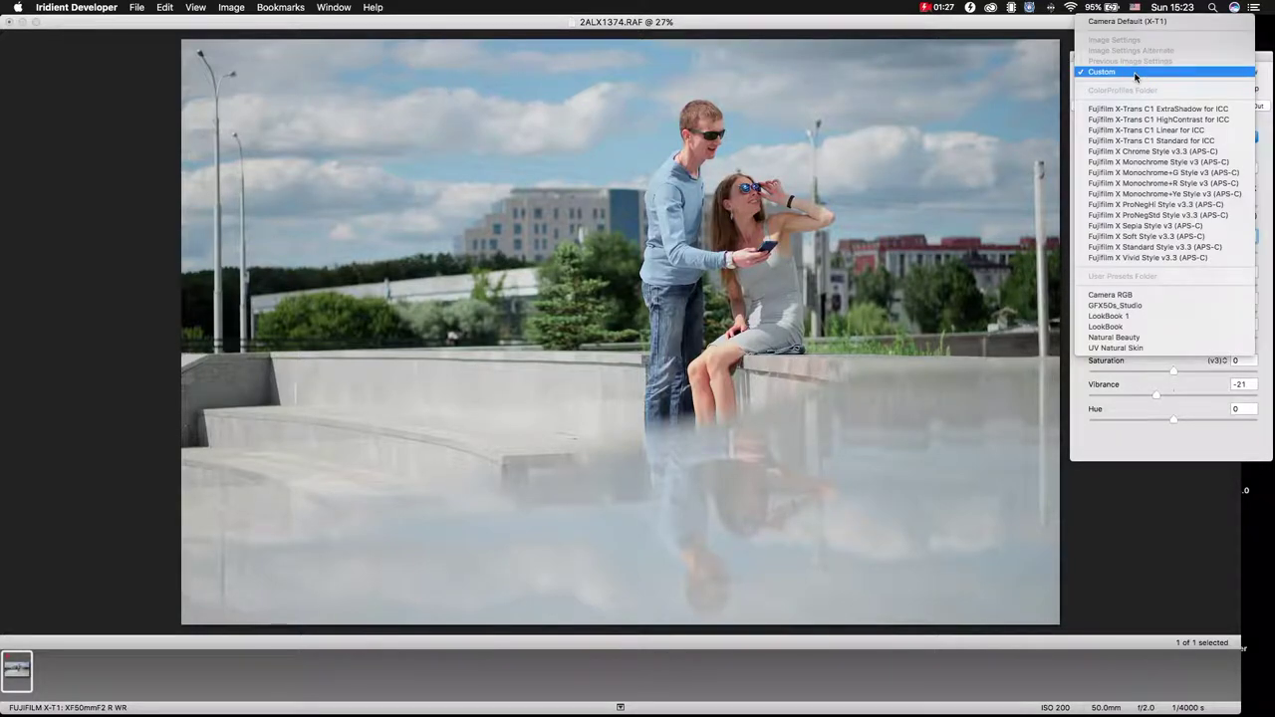
click(1133, 22)
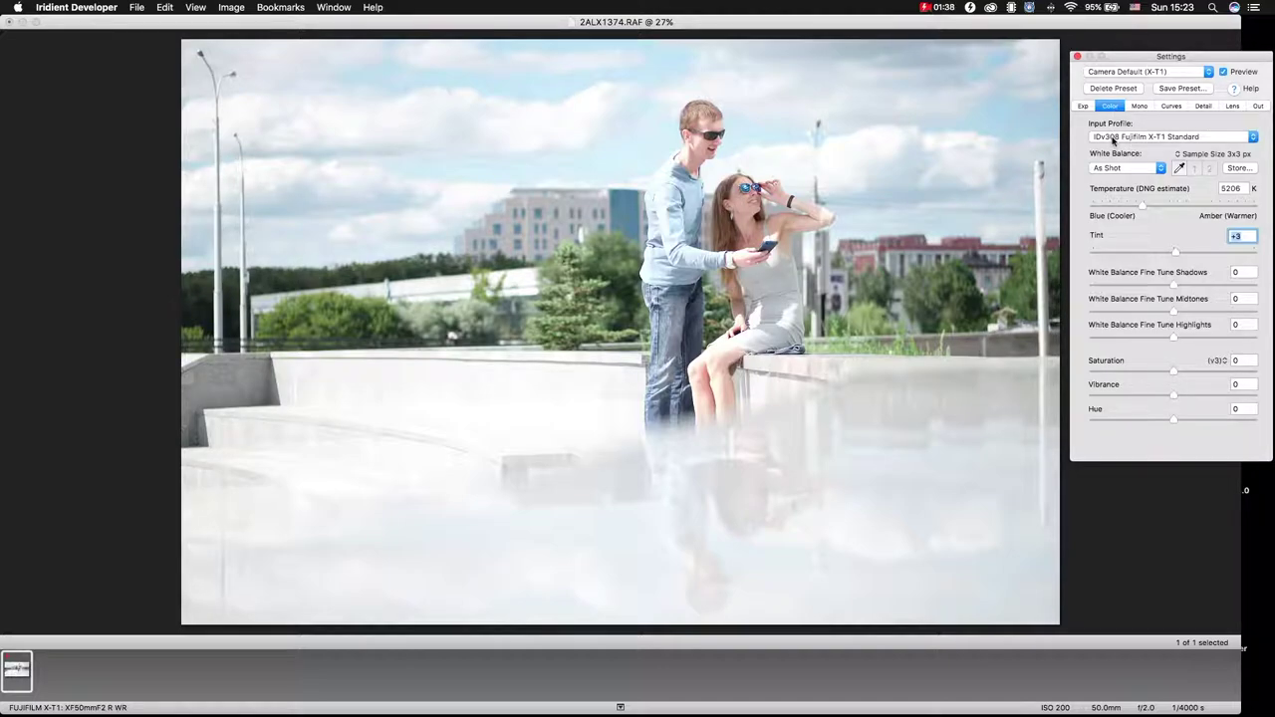
click(1113, 140)
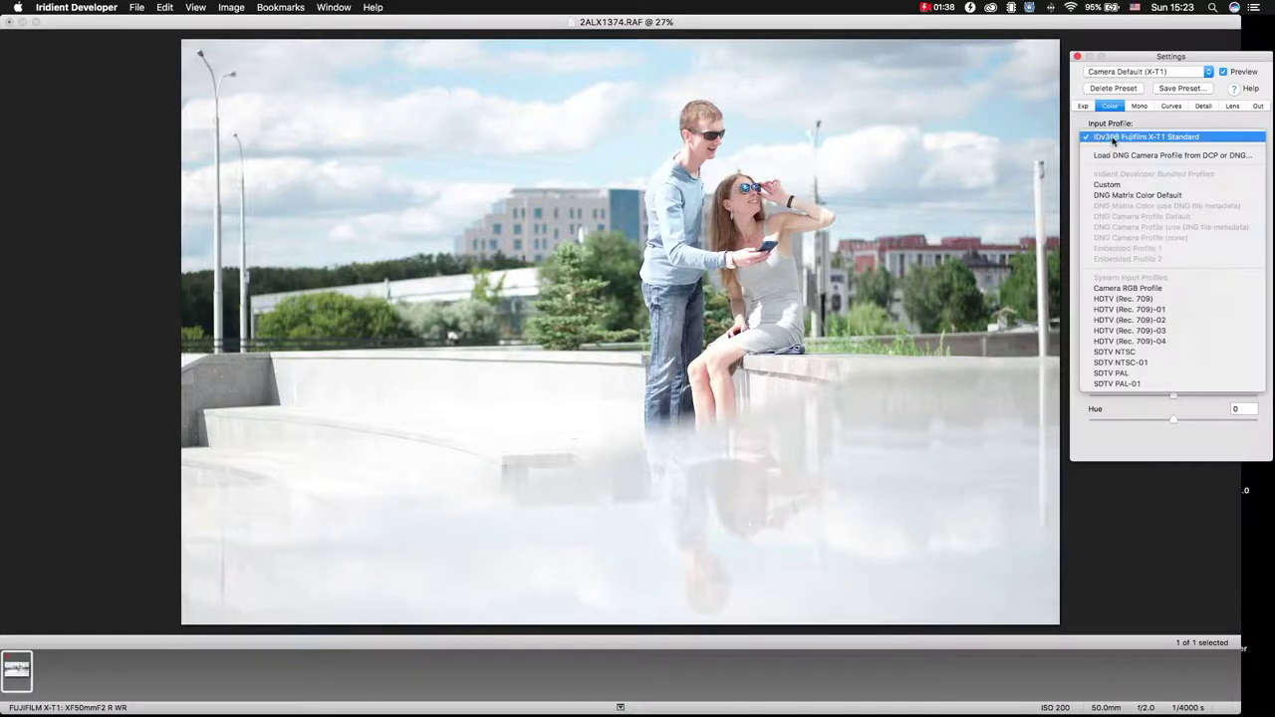
click(1117, 288)
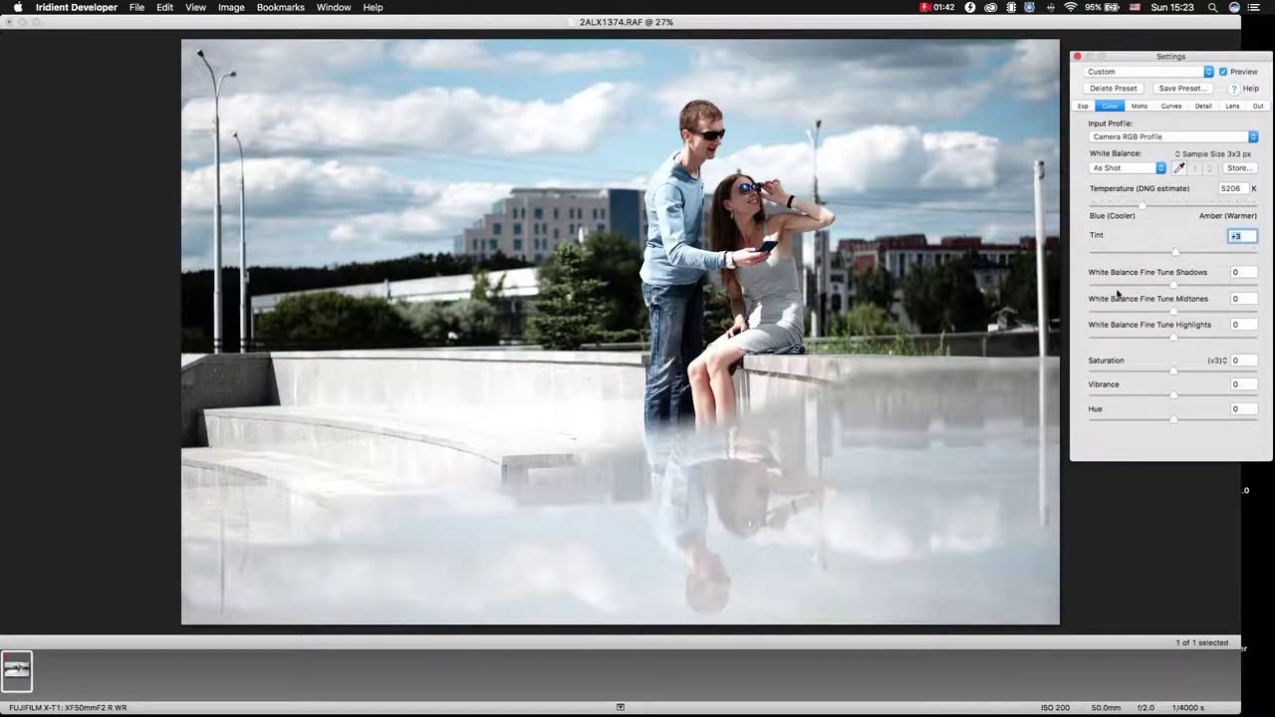
Set Highlight Recovery +47, Neighborhood Highlights +10, Neighborhood Shadows +100, Contrast +22 and Midtones +6
click(1083, 106)
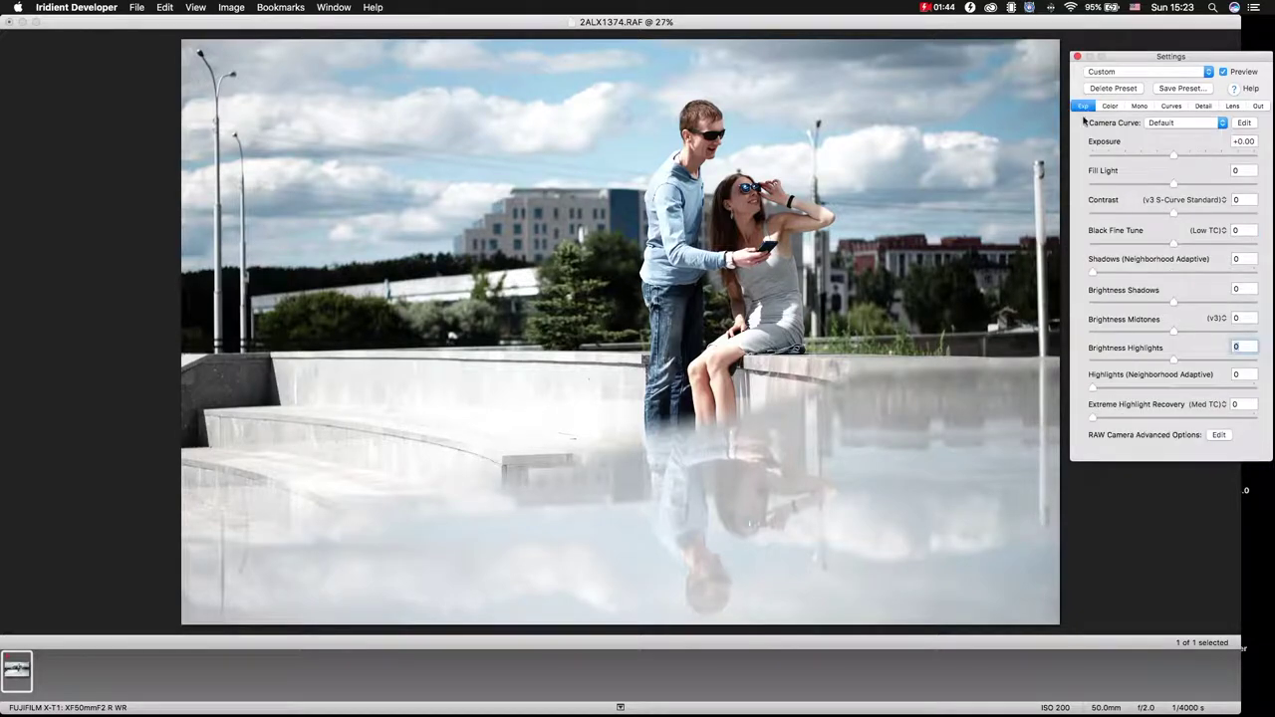
click(1171, 422)
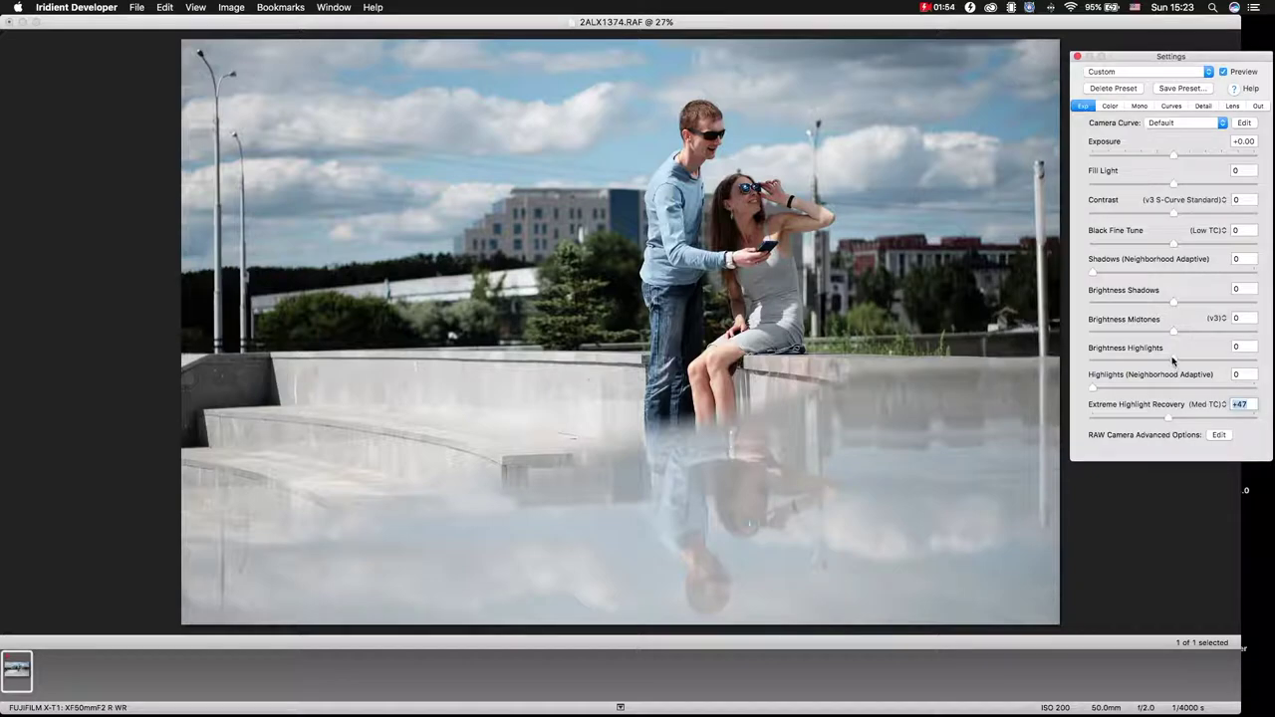
click(1110, 388)
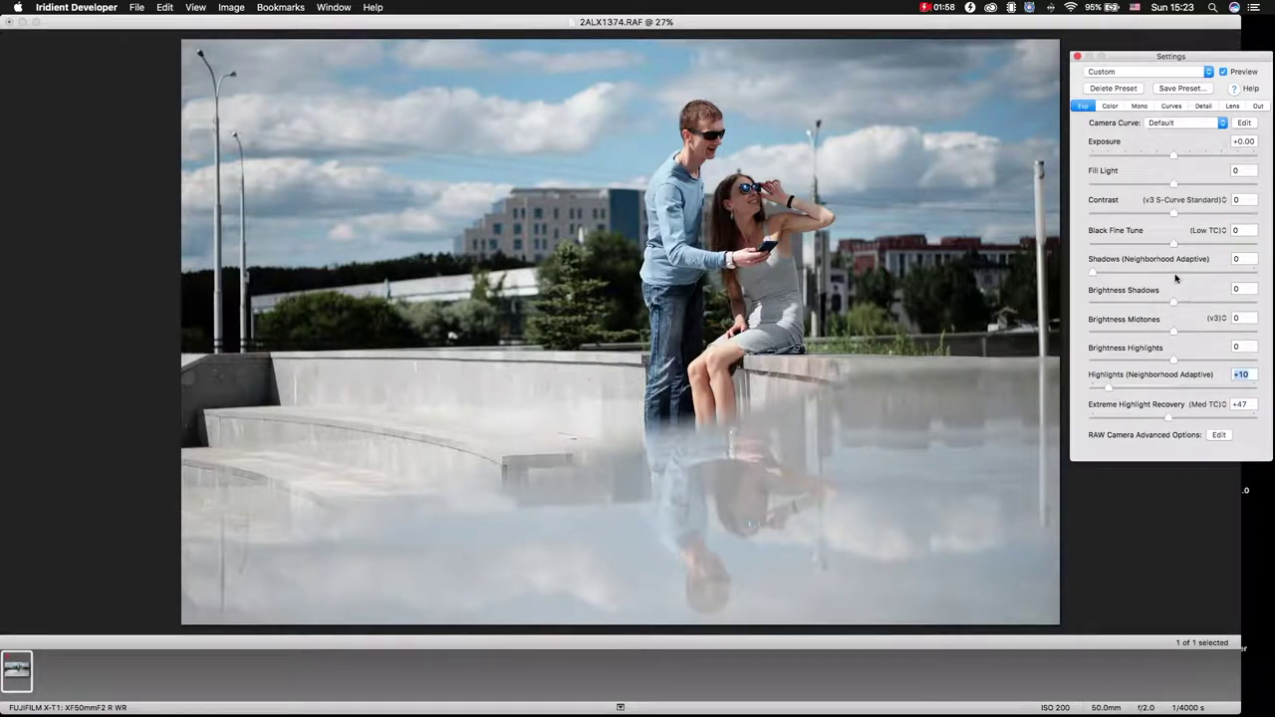
click(1255, 273)
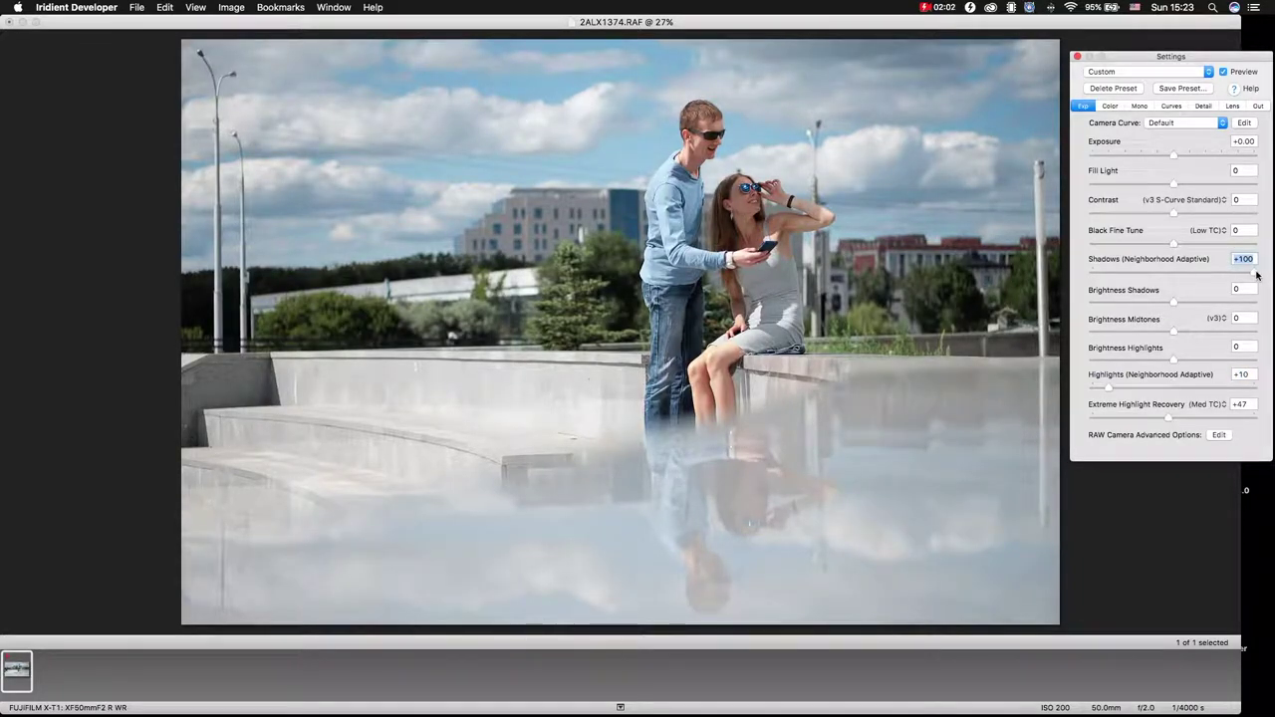
click(1190, 212)
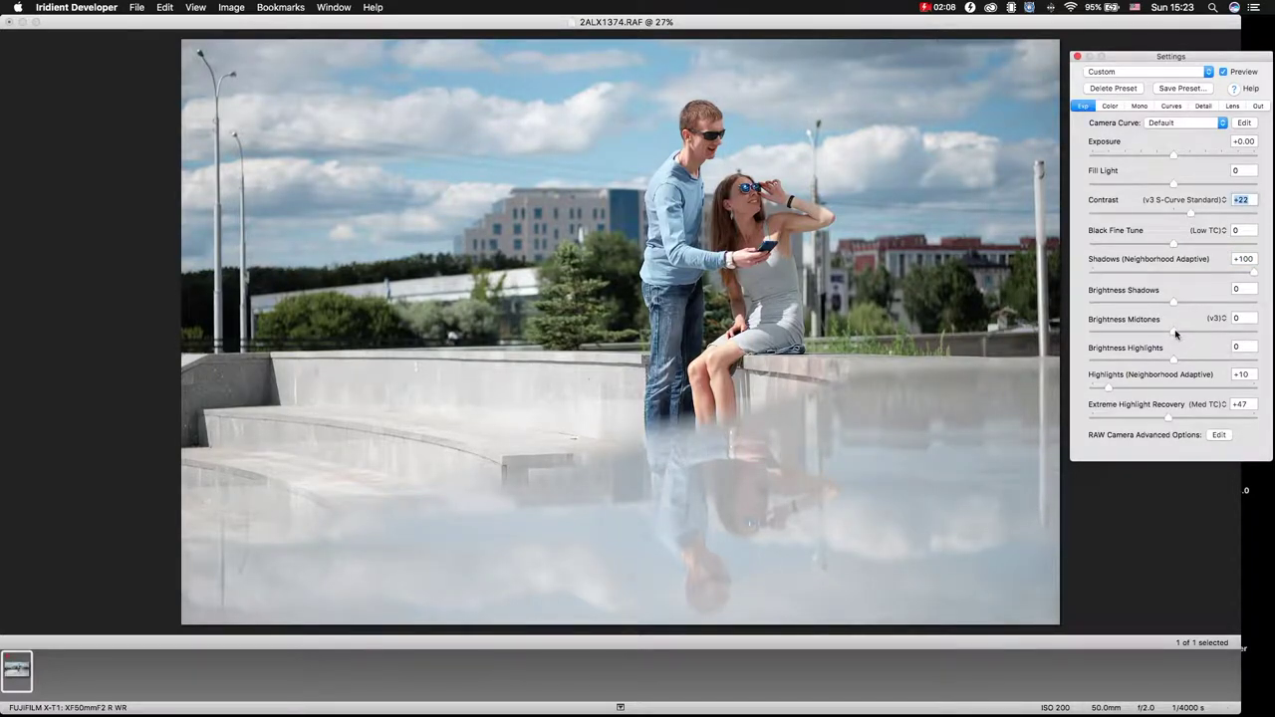
drag(1175, 334, 1179, 333)
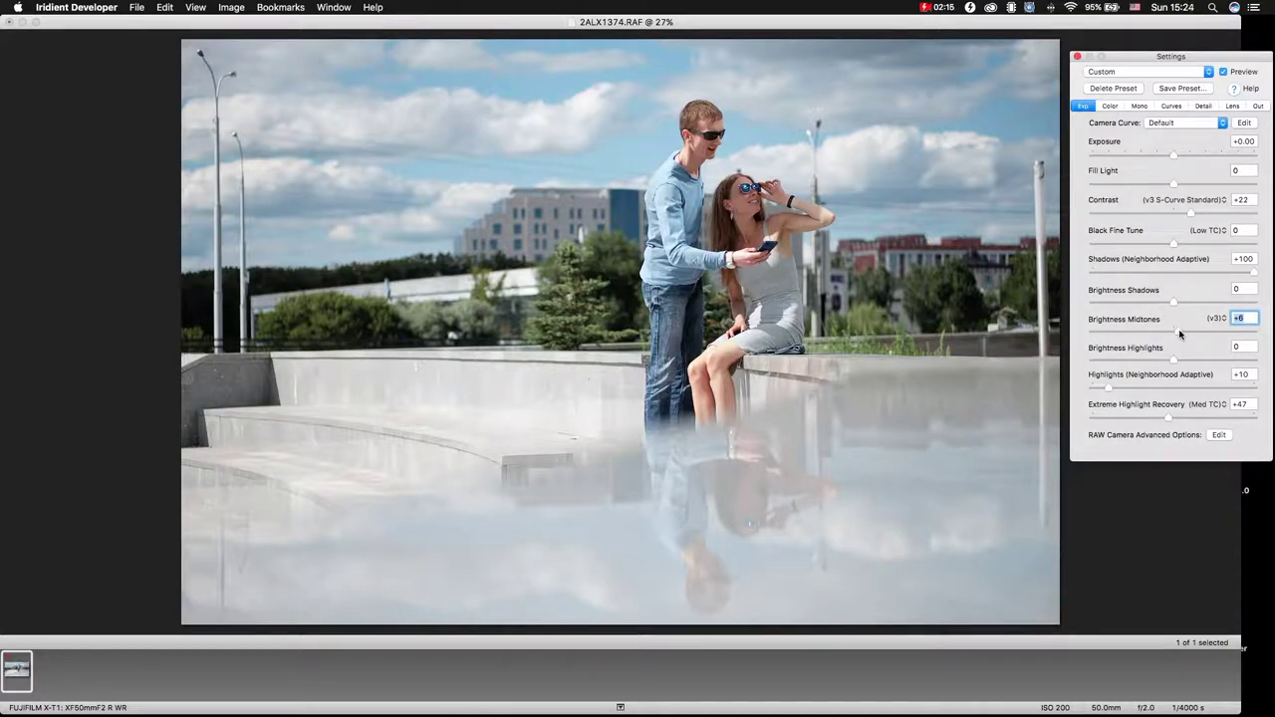
click(1110, 107)
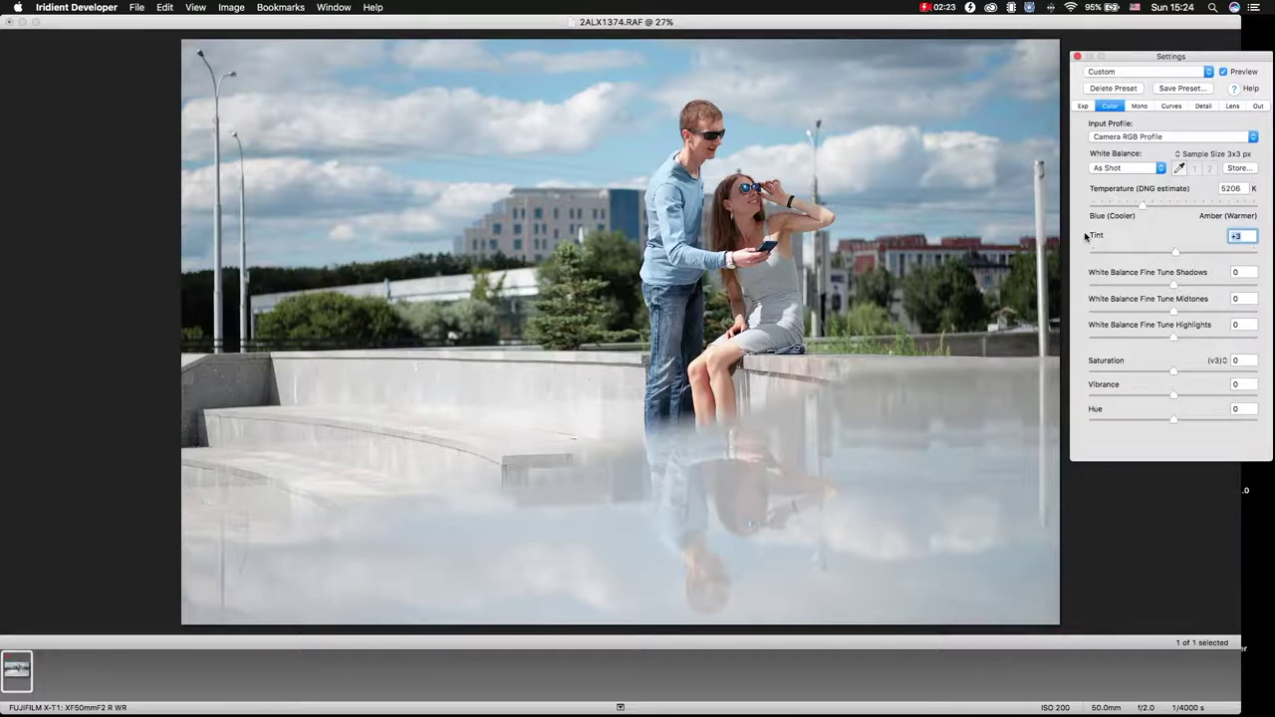
Set white balance fine-tune Shadows -37, Midtones +5, Highlights -14, with Tint +4
double_click(1174, 252)
drag(1174, 338, 1161, 338)
drag(1165, 286, 1177, 315)
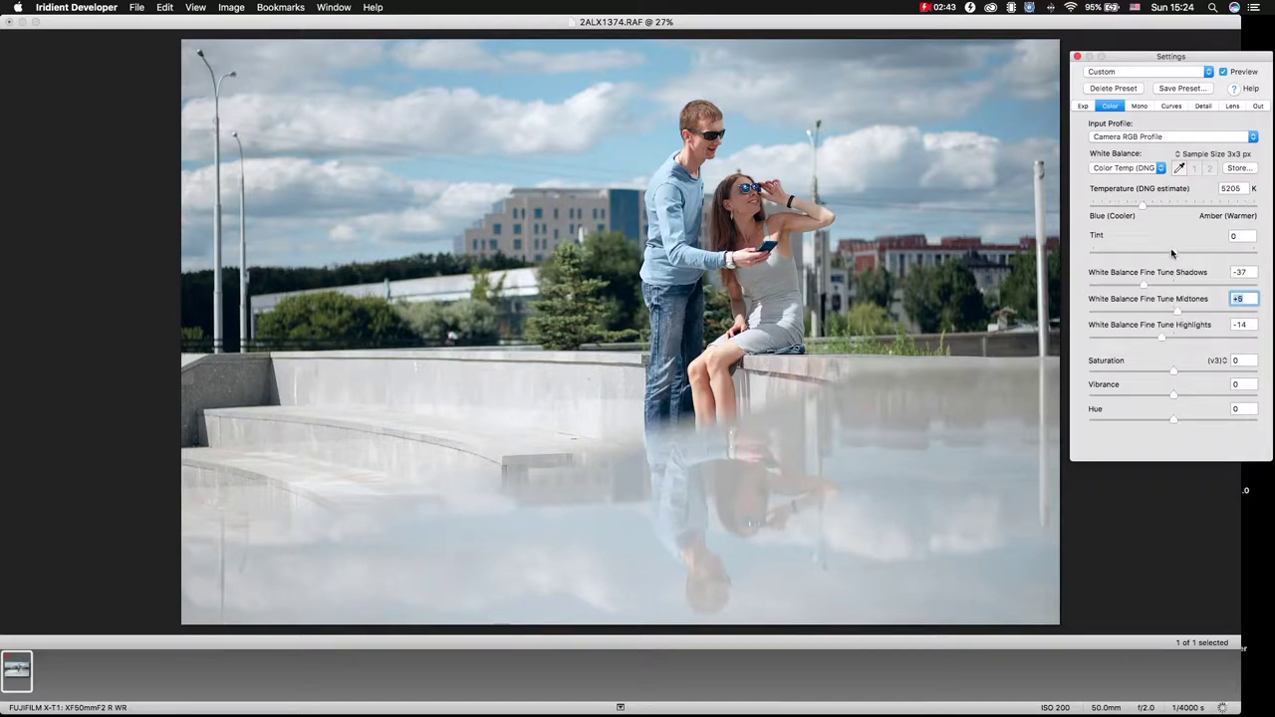
drag(1173, 253, 1177, 252)
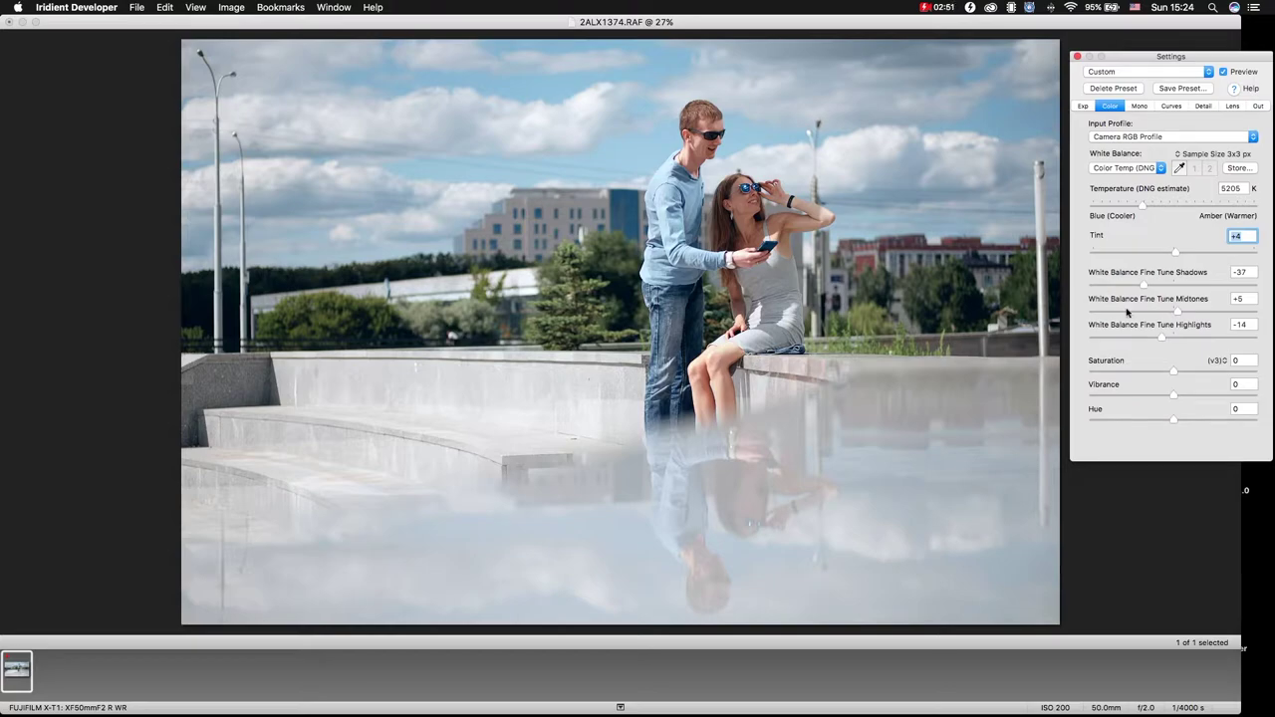
mouse_move(1161, 338)
mouse_down()
mouse_move(1130, 341)
mouse_move(1141, 342)
mouse_up()
drag(1141, 341, 1160, 340)
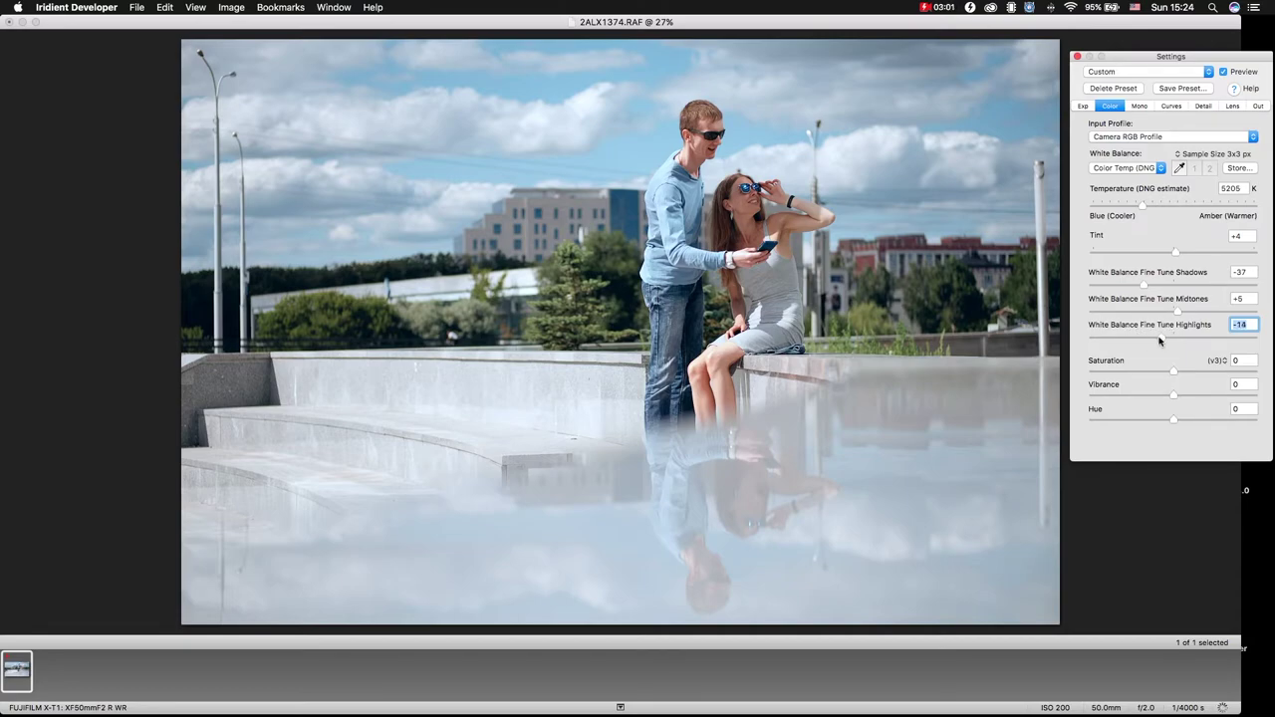